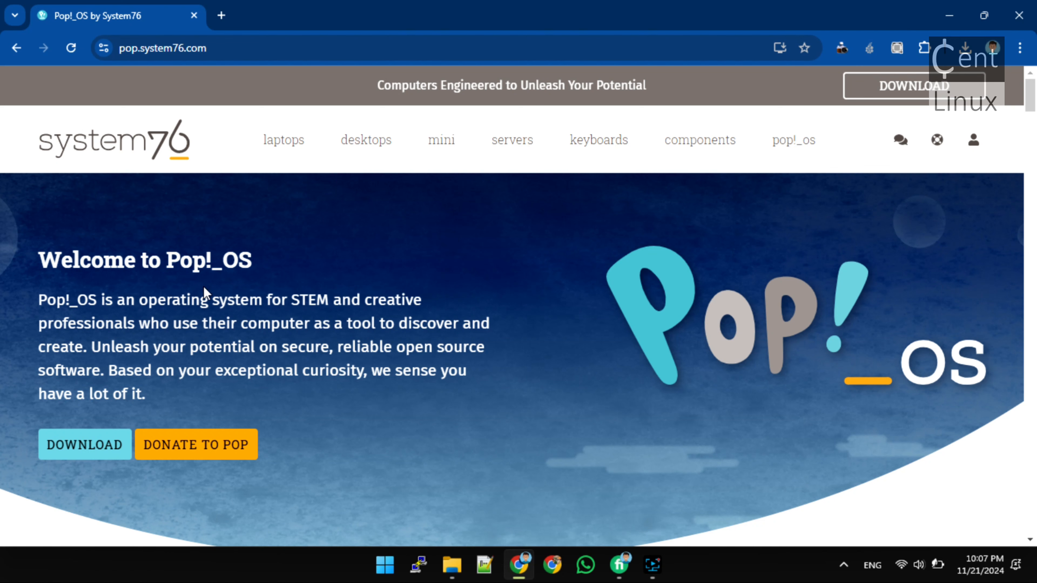
- Download the standard Pop!_OS 22.04 LTS ISO image and check the download's progress
click(94, 447)
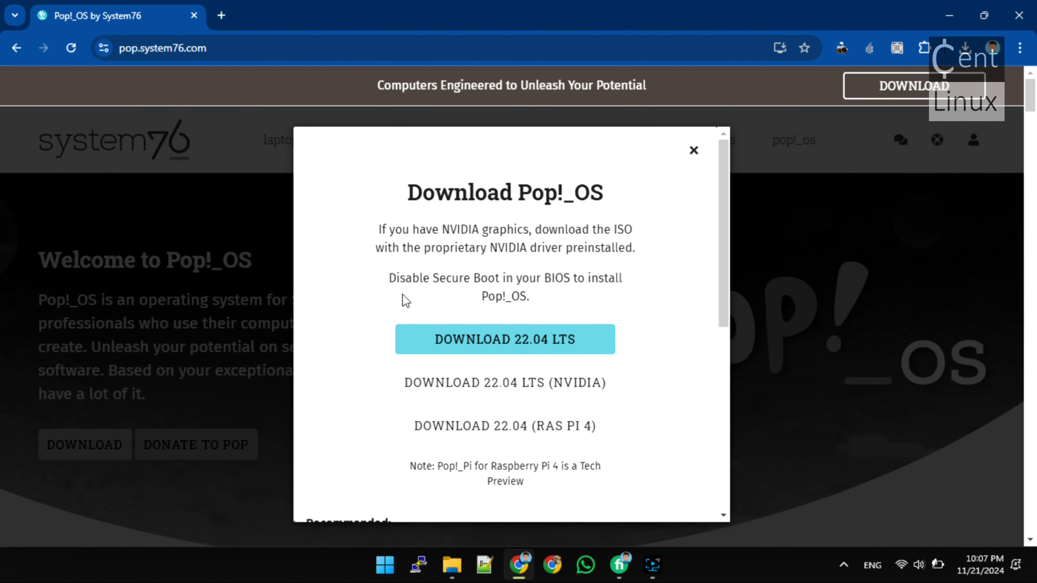
click(512, 337)
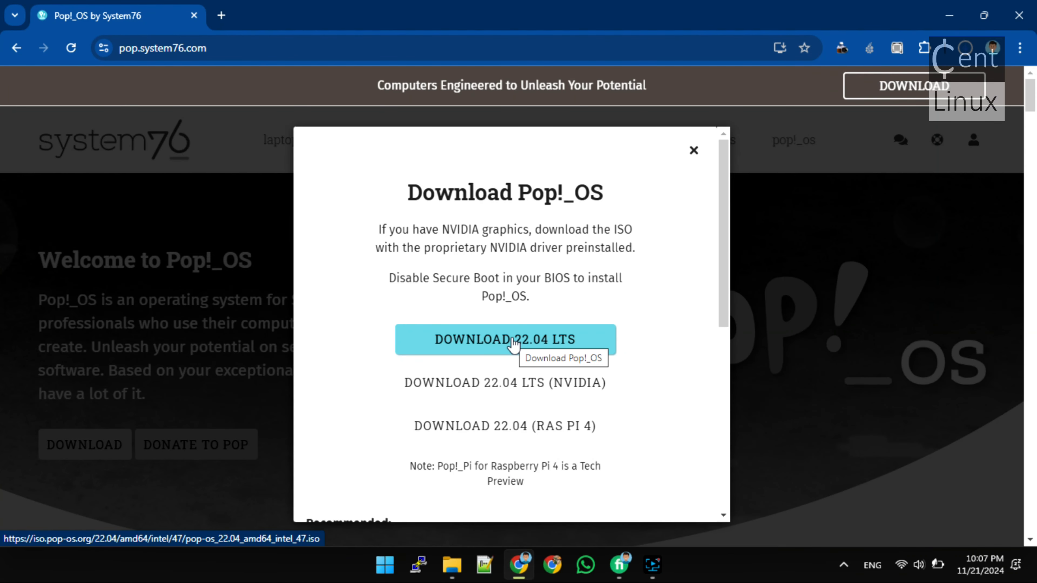
click(963, 46)
mouse_move(872, 121)
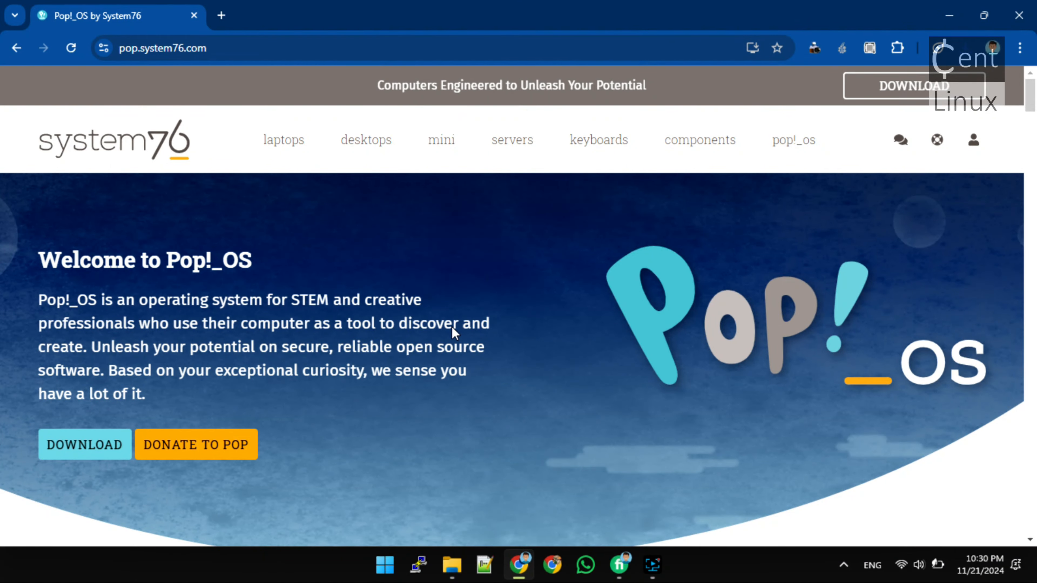
- Locate the downloaded pop-os_22.04_amd64_intel_47.iso file in its folder from the download history
click(967, 49)
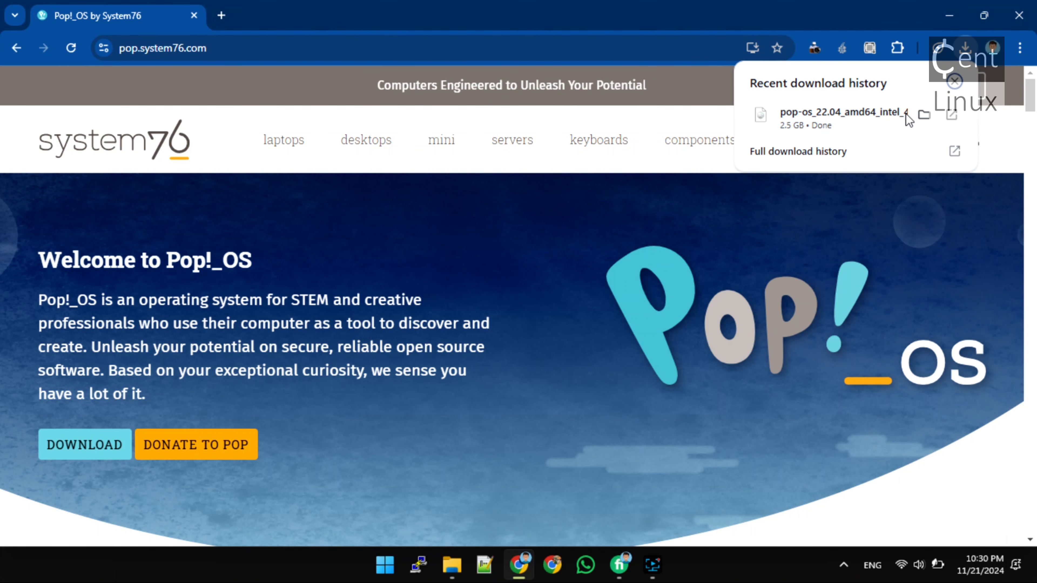
click(923, 115)
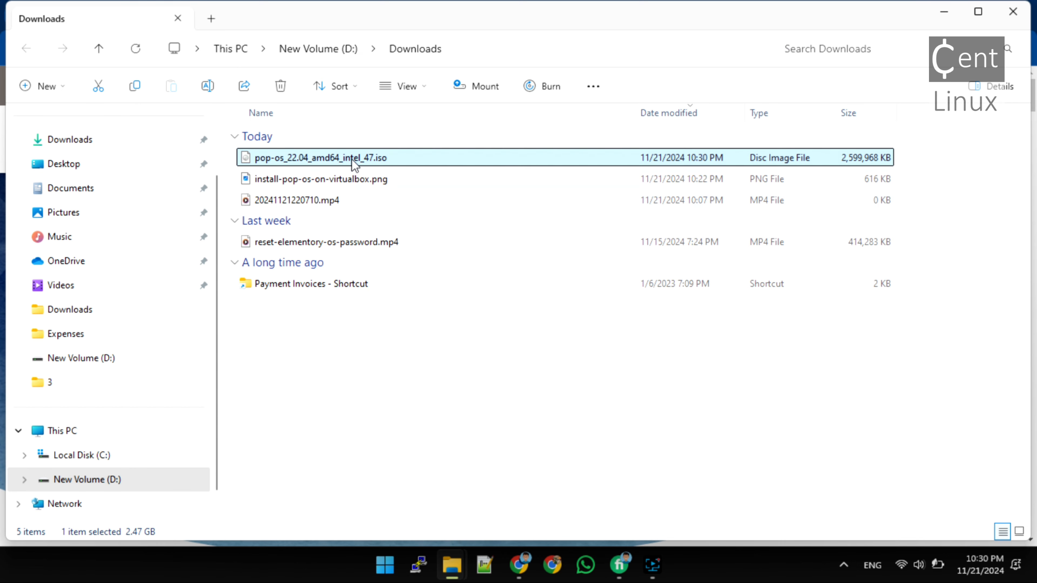
click(934, 13)
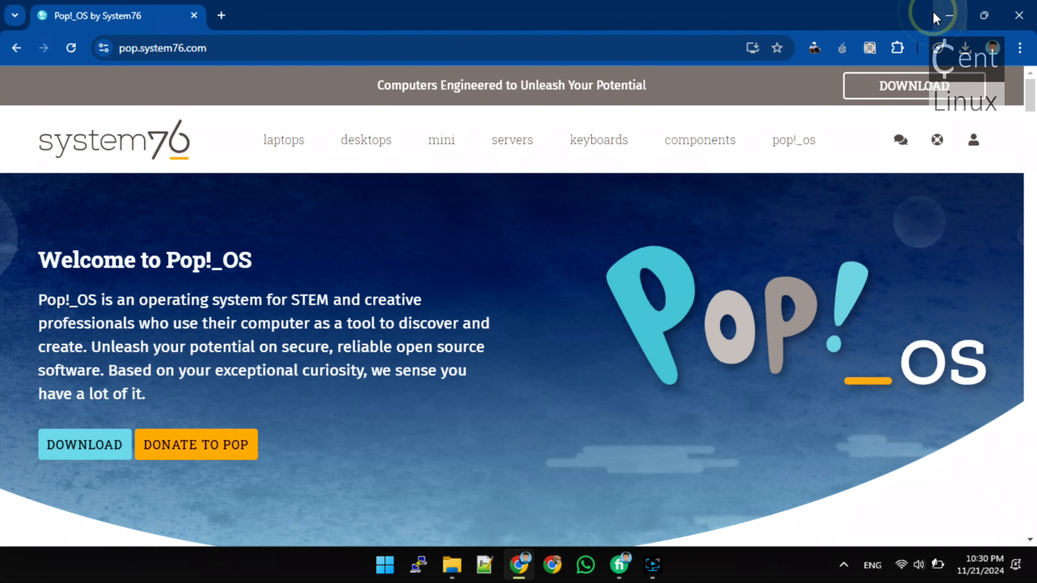
- Clear the open windows to reach the desktop and launch Oracle VM VirtualBox
click(946, 17)
click(946, 15)
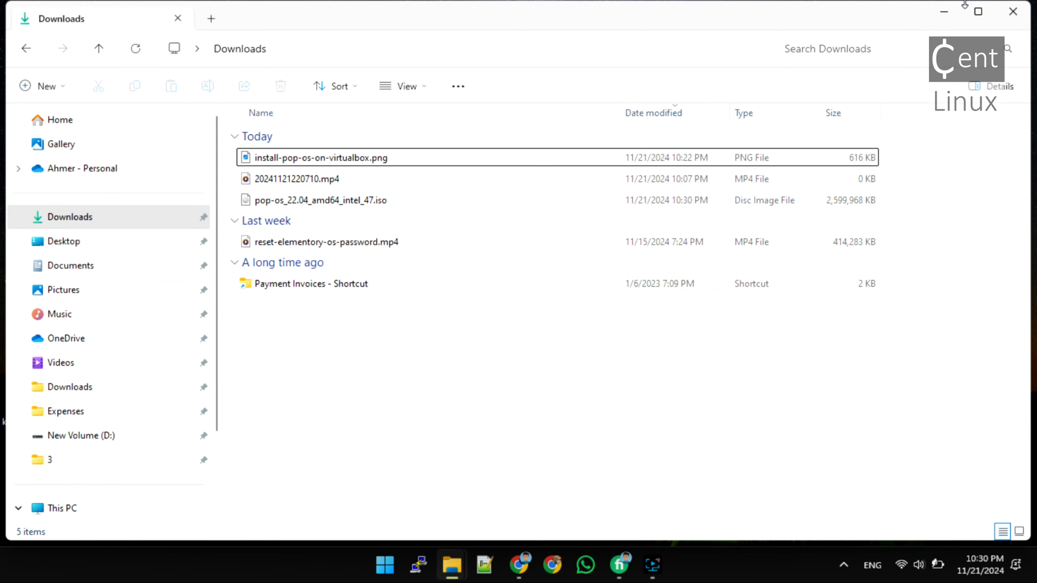
click(1026, 9)
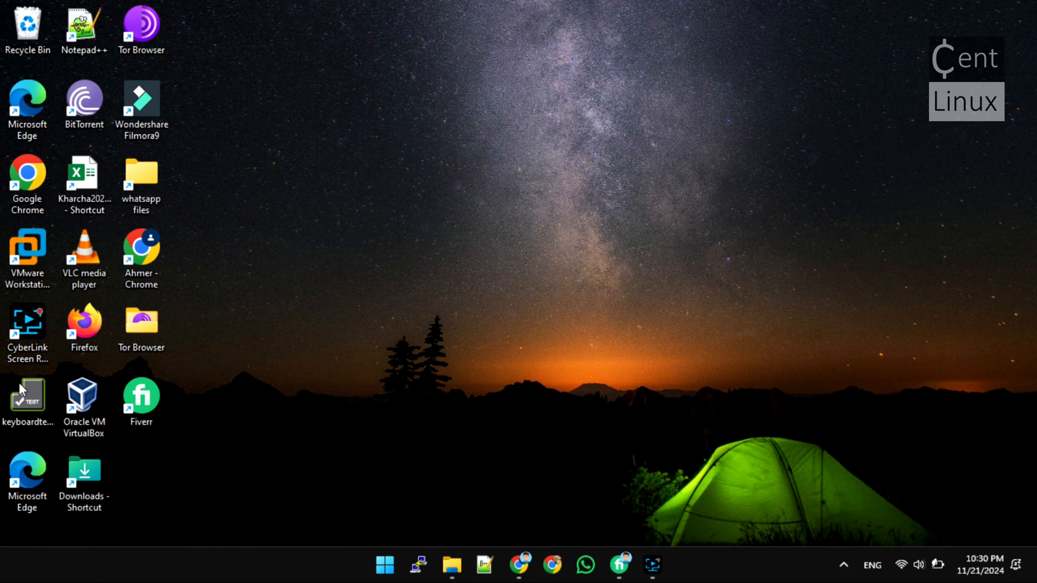
click(71, 409)
double_click(72, 408)
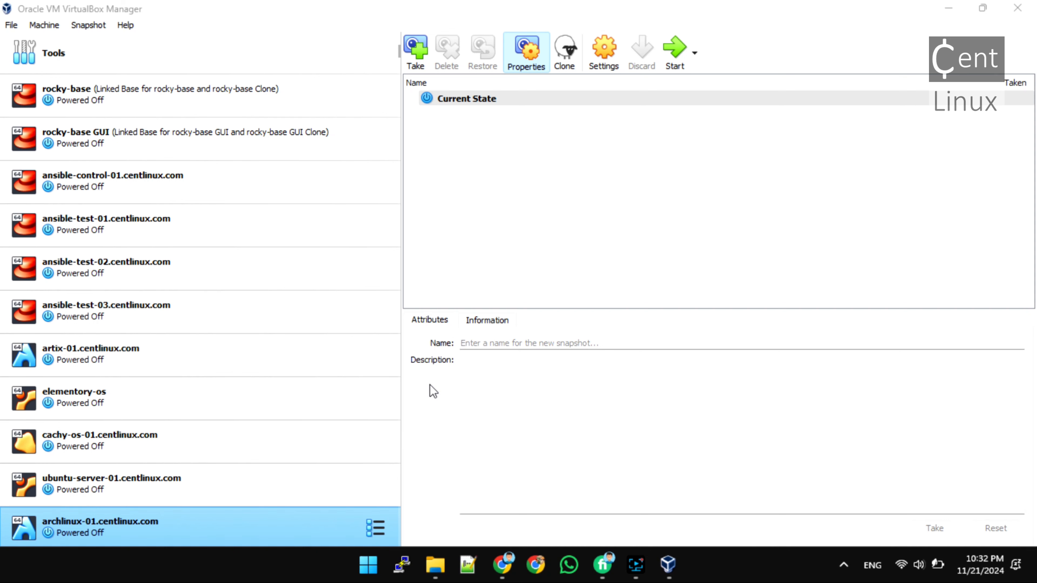
scroll(220, 390, down, 1)
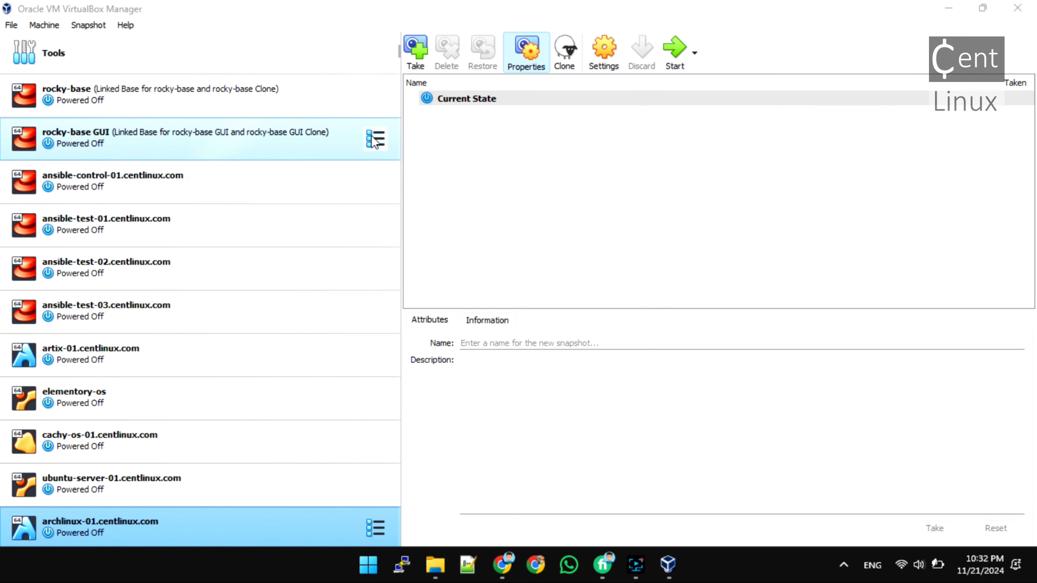
- Start creating a new virtual machine and name it popos-01.centlinux.com
click(11, 25)
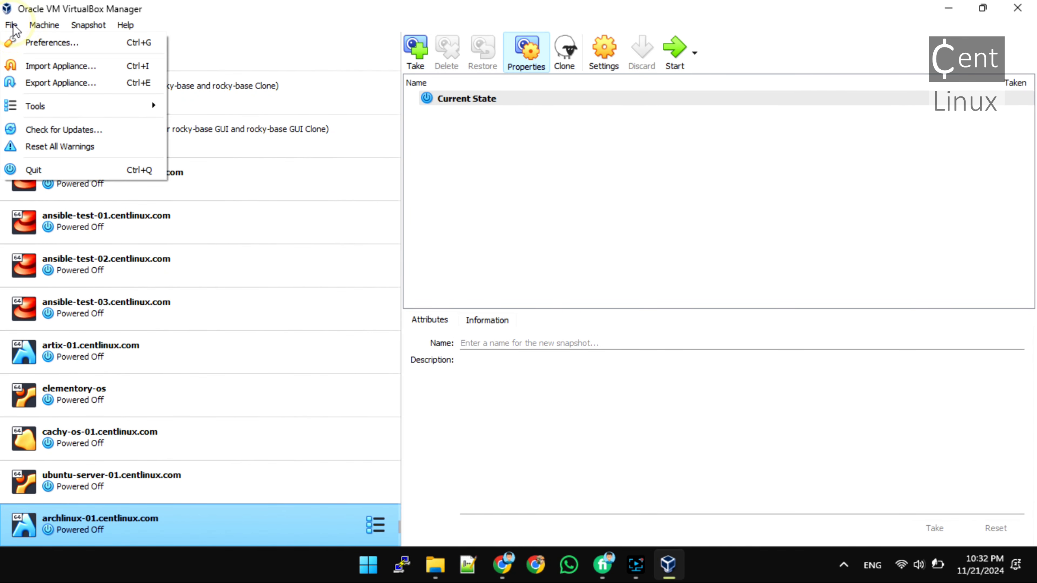
mouse_move(44, 24)
click(60, 42)
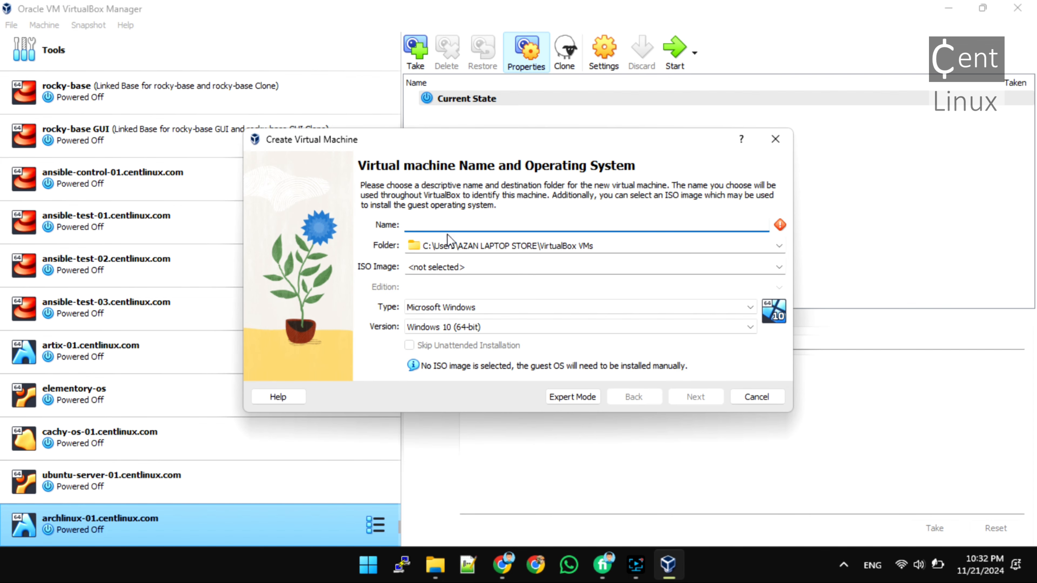
text(popos-0)
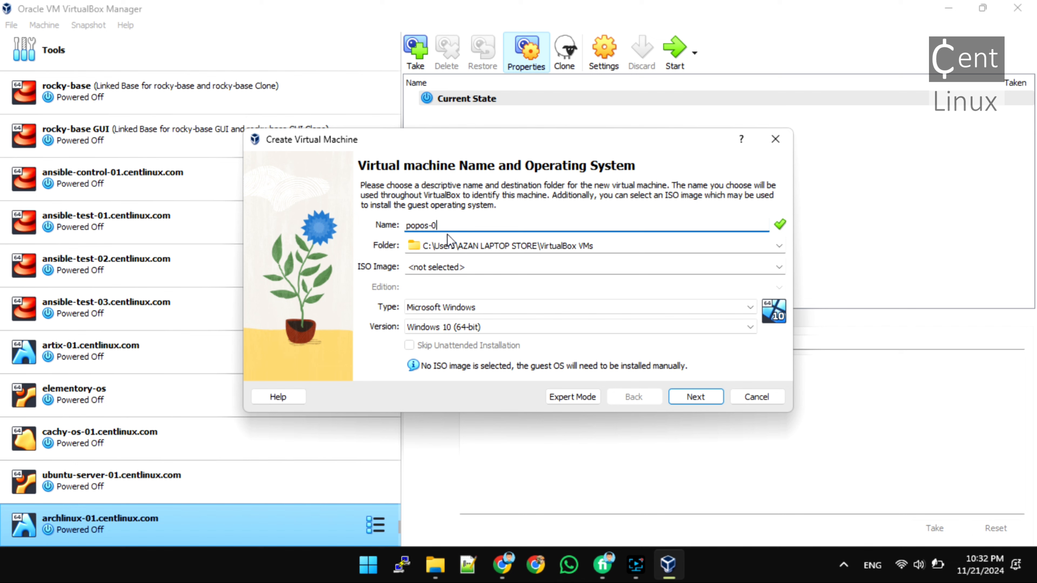
text(1.cent)
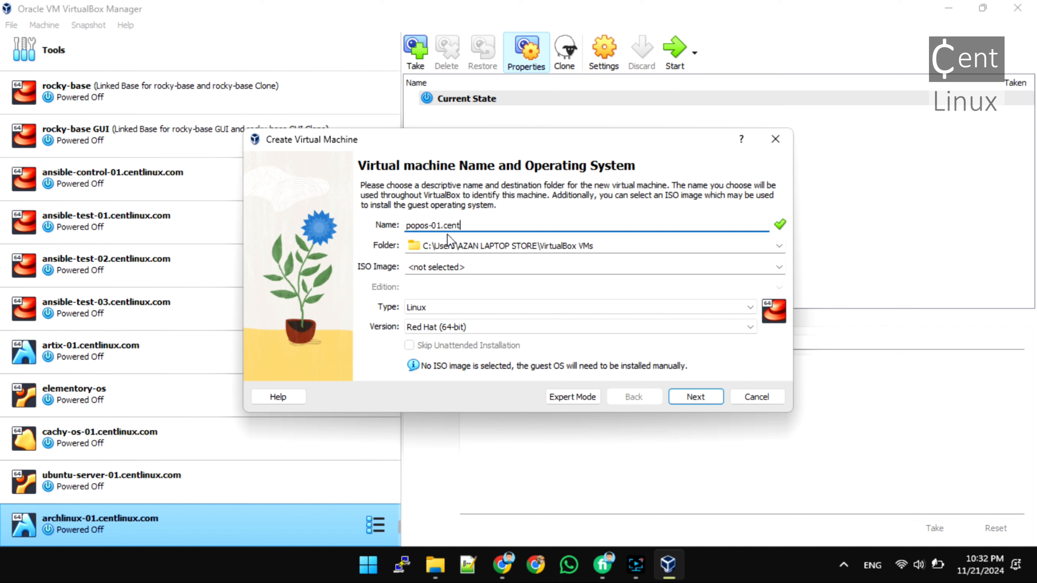
text(linux.com)
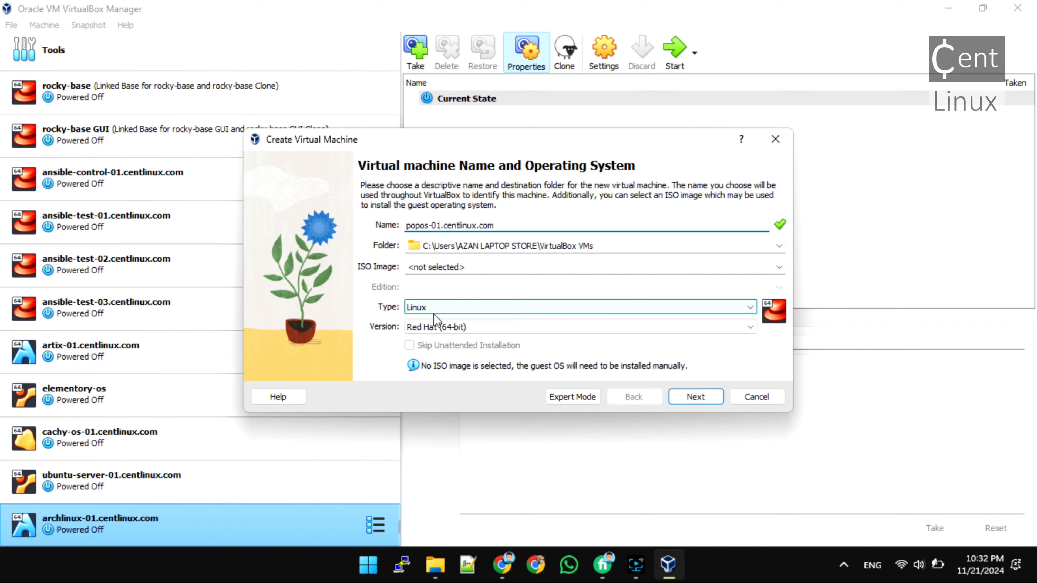
- Select pop-os_22.04_amd64_intel_47.iso from Downloads as the machine's ISO image and continue to the hardware settings
click(442, 267)
click(780, 268)
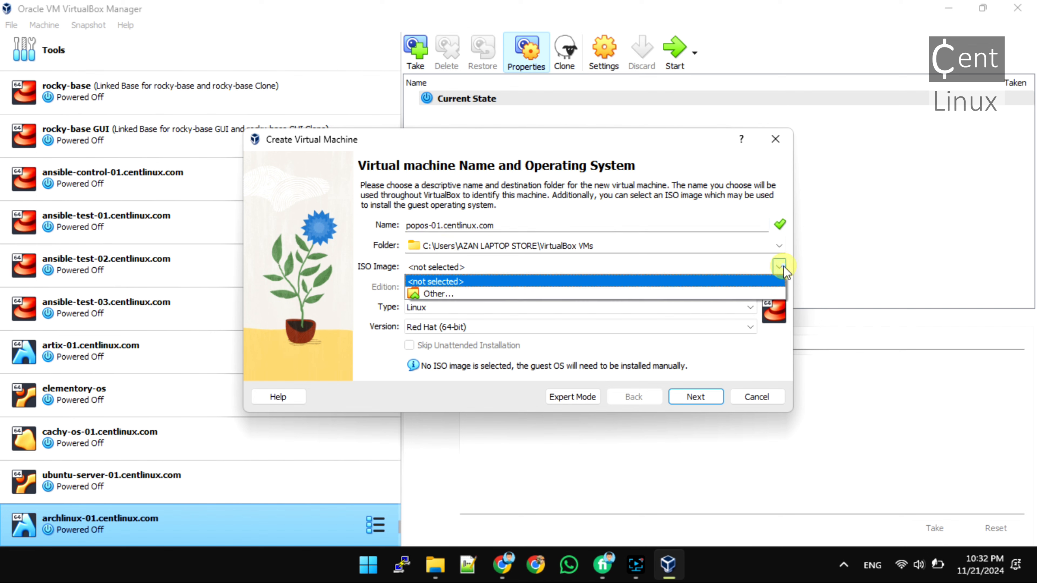
click(500, 294)
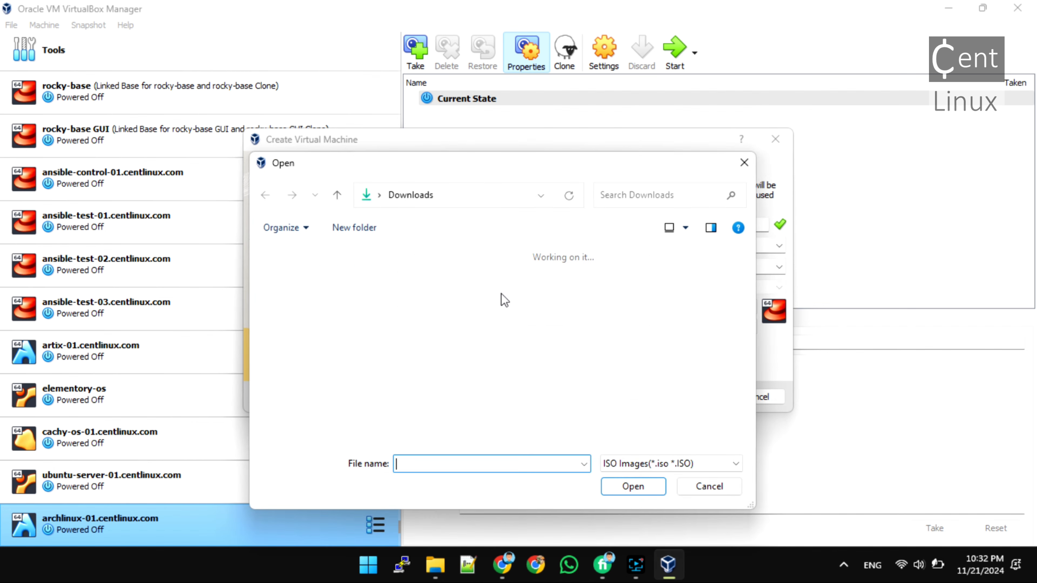
click(424, 302)
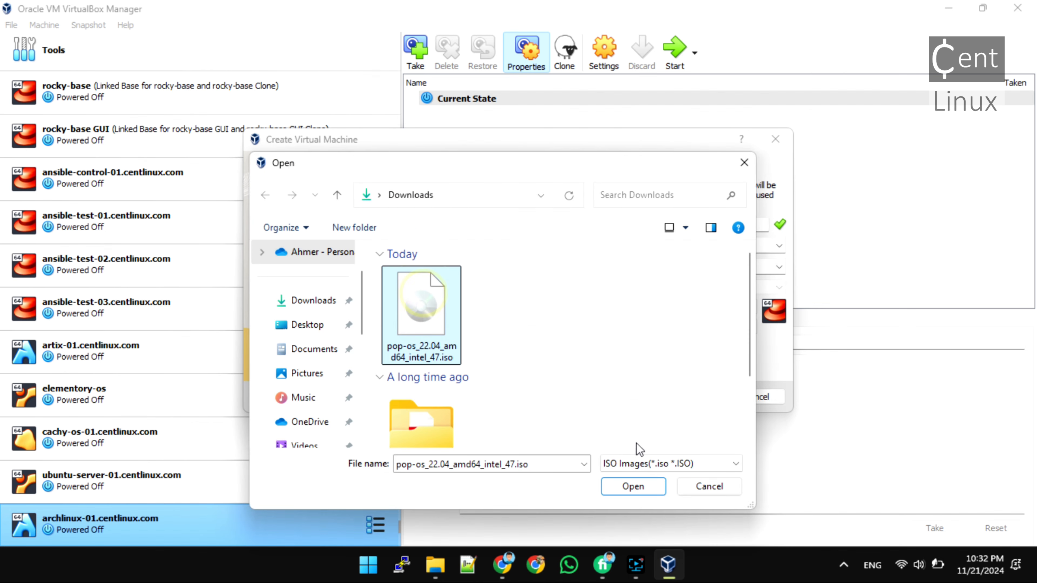
click(632, 487)
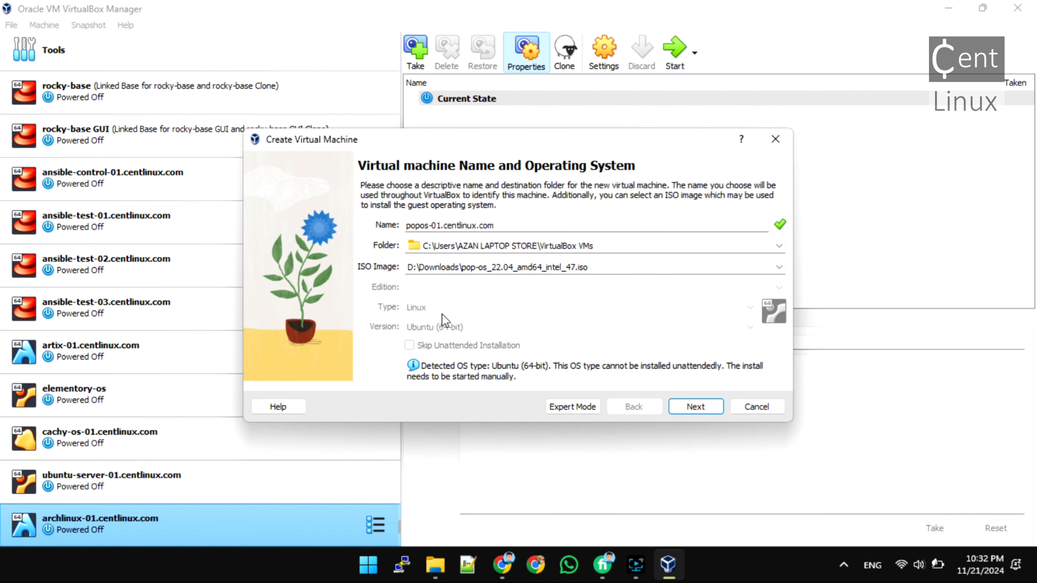
click(710, 306)
click(695, 407)
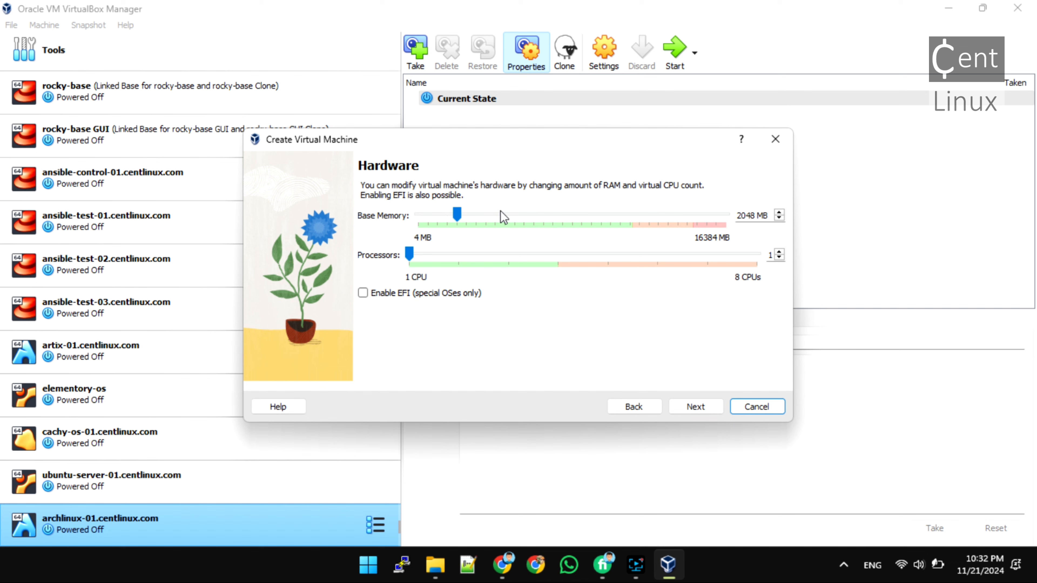
- Create the virtual machine with 4096 MB of base memory, 2 processors and a new 25 GB virtual hard disk
drag(500, 216, 525, 221)
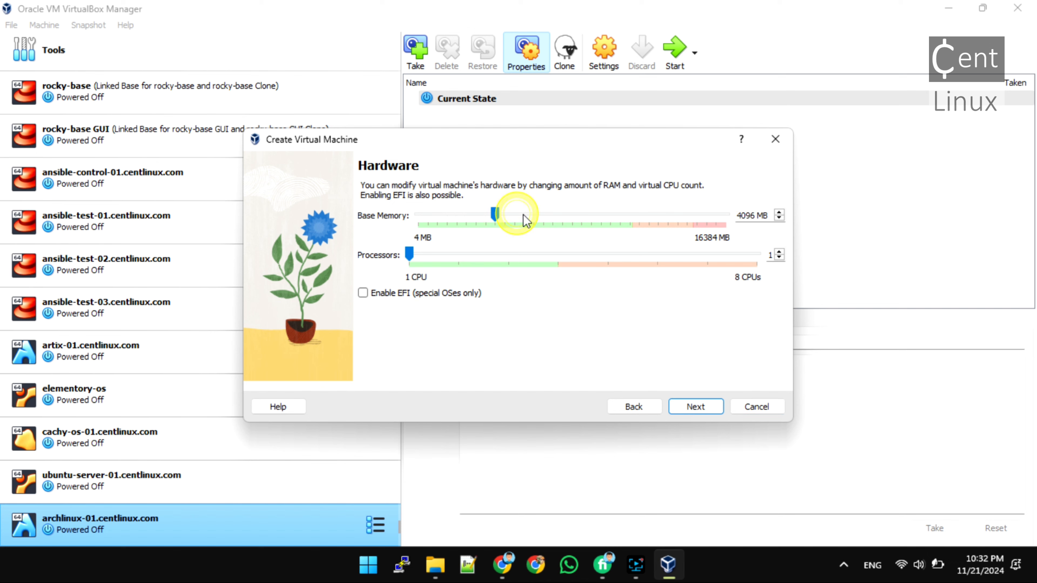
click(430, 256)
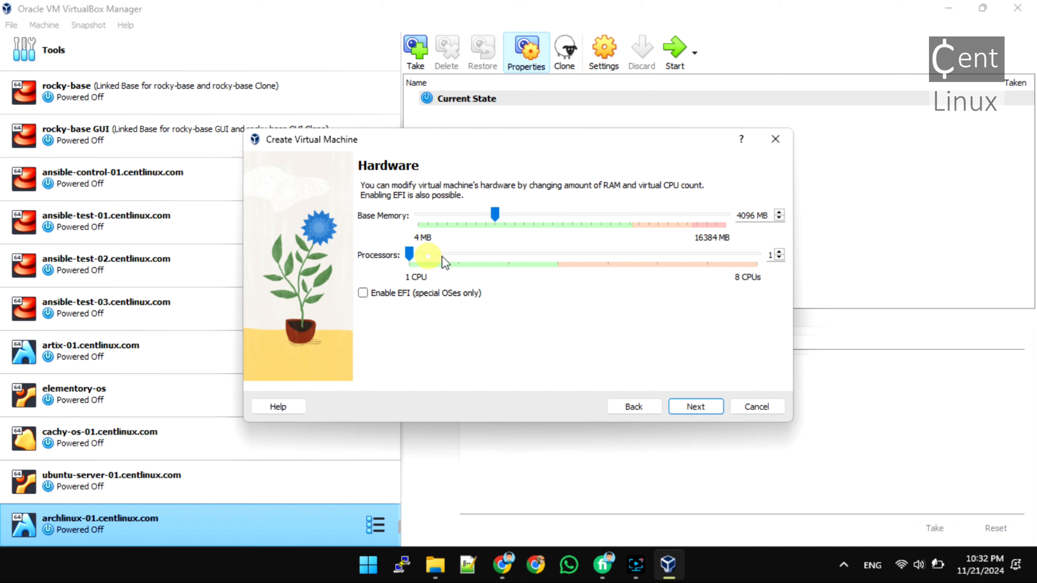
click(709, 407)
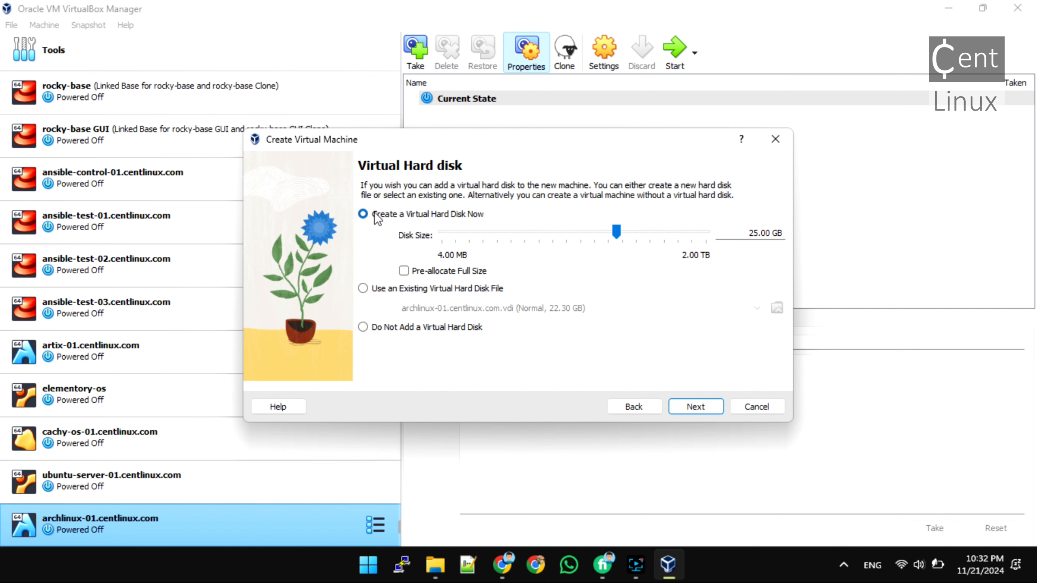
click(701, 410)
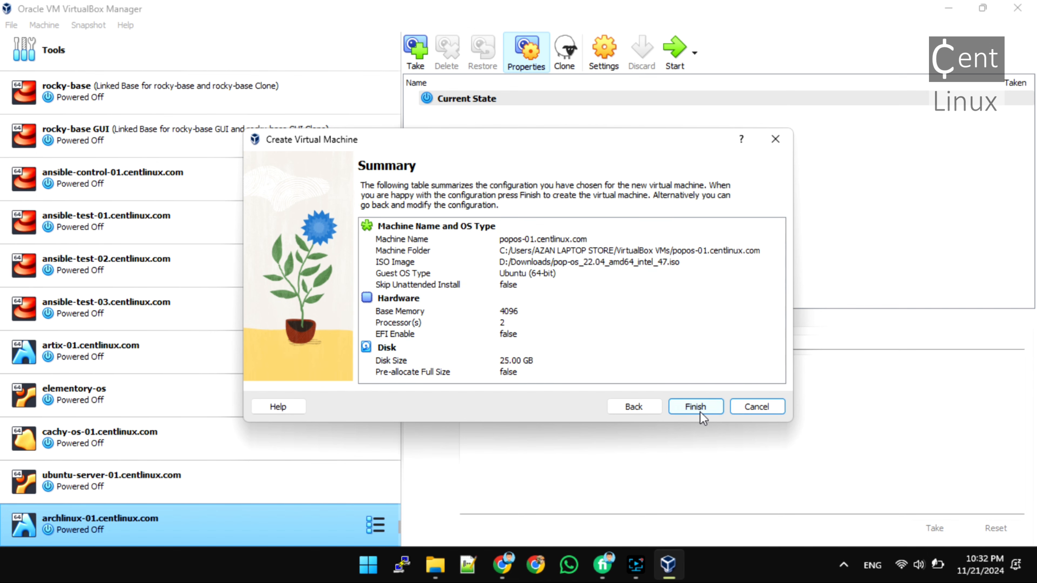
click(702, 411)
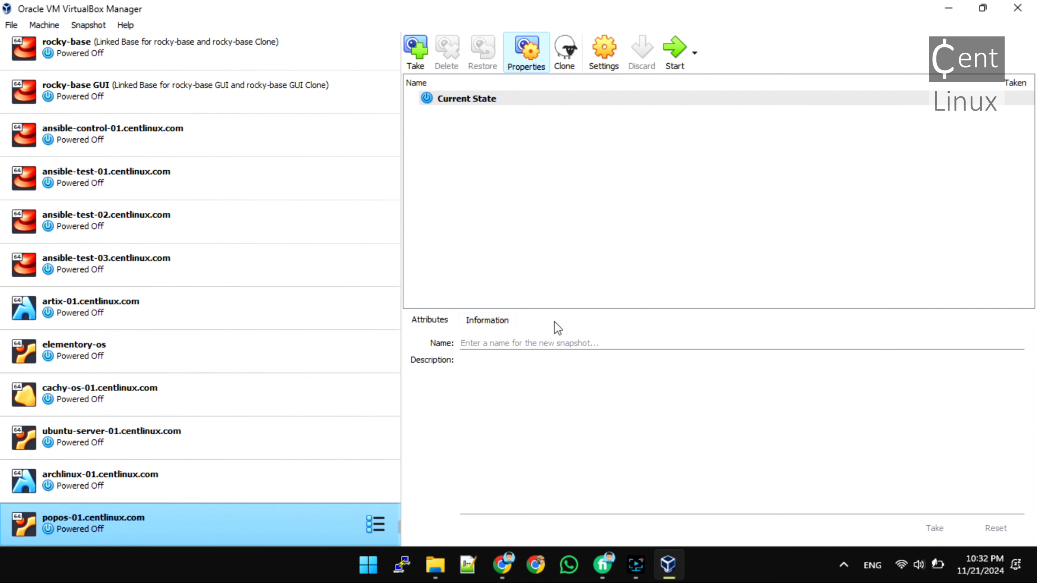
- Start the popos-01.centlinux.com virtual machine and enlarge its window
click(673, 61)
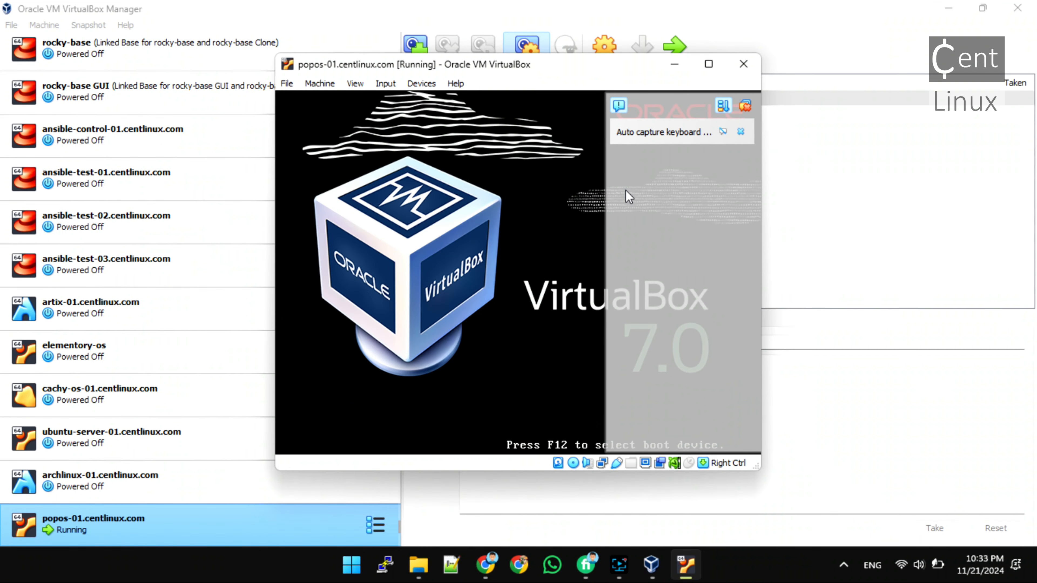
click(772, 65)
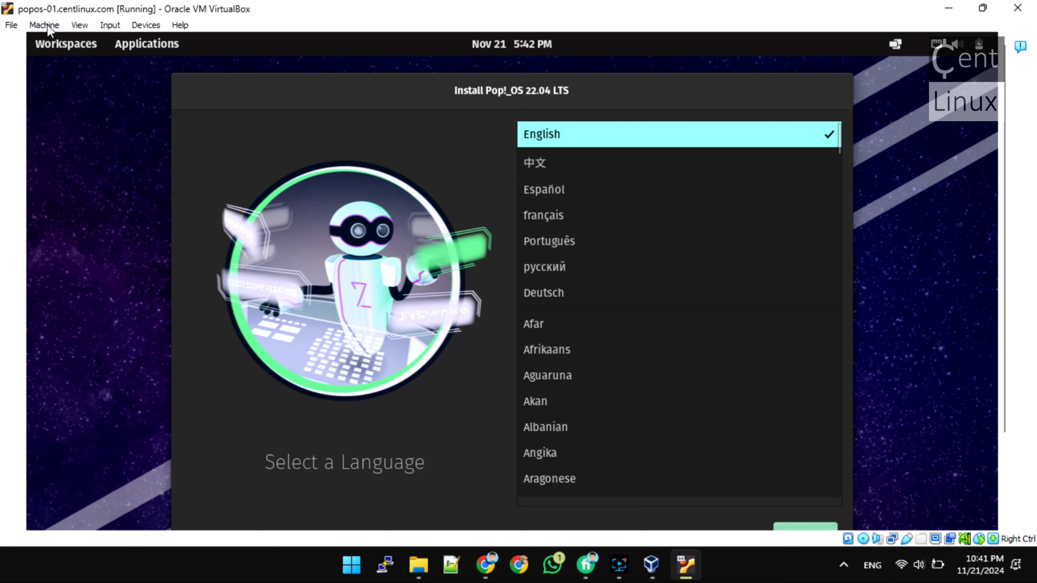
- Toggle automatic resizing of the guest display and adjust the virtual machine window to the guest screen's size
click(79, 25)
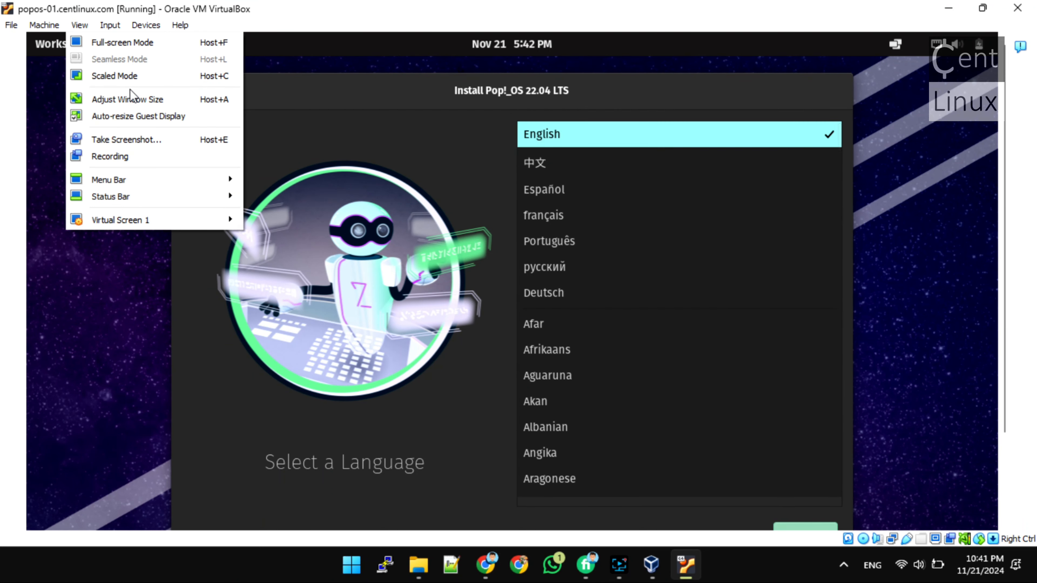
click(161, 109)
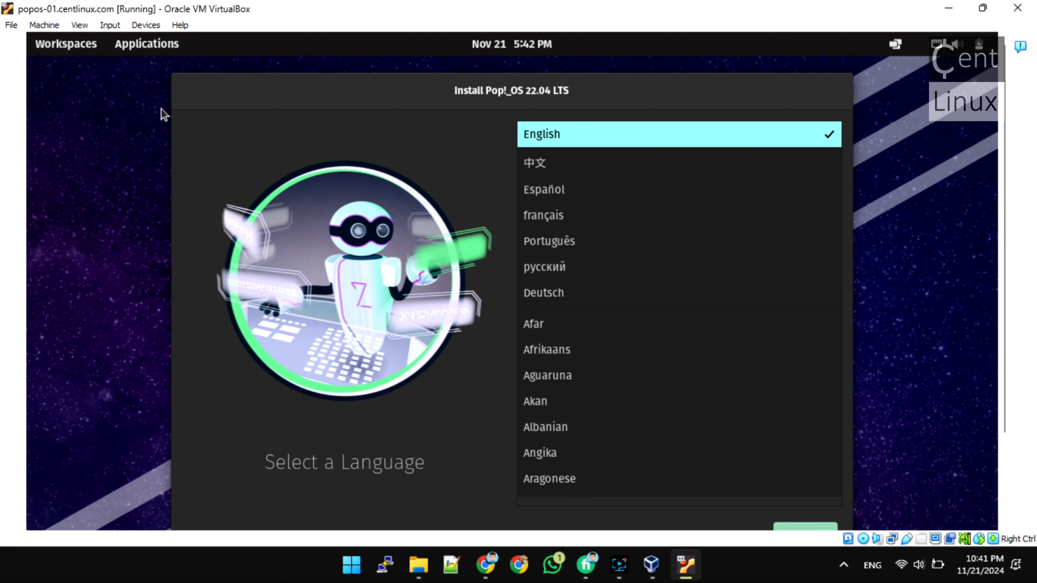
click(79, 24)
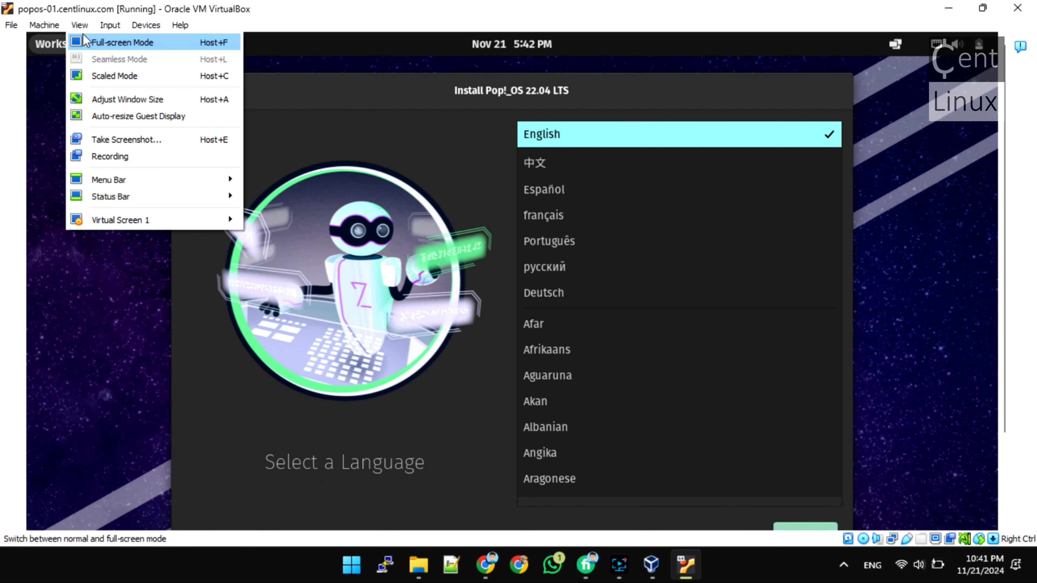
click(154, 105)
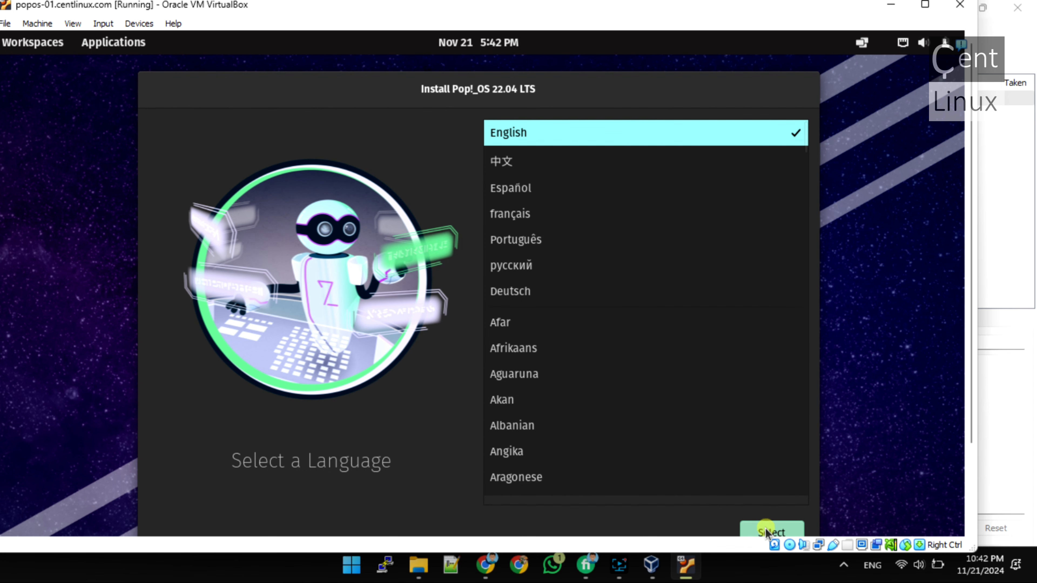
- Set the installer language to English (United States) and the keyboard layout to English (US), Default
click(772, 529)
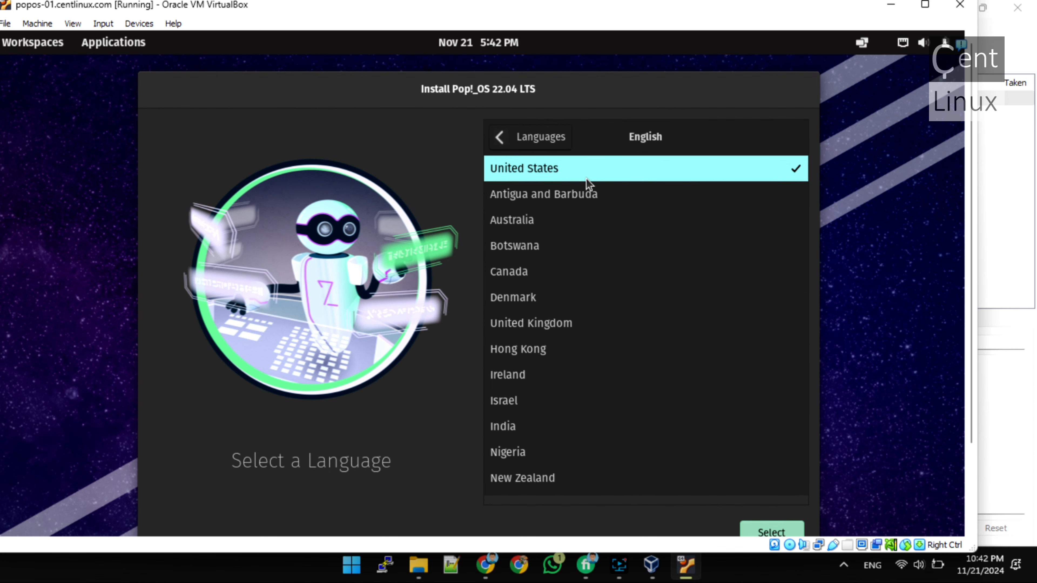
click(586, 178)
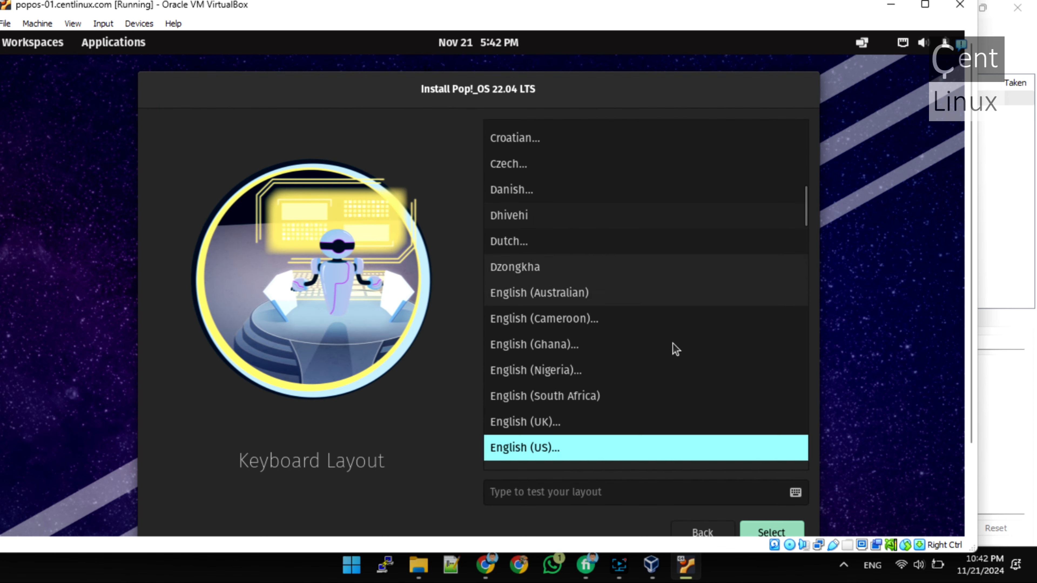
click(767, 532)
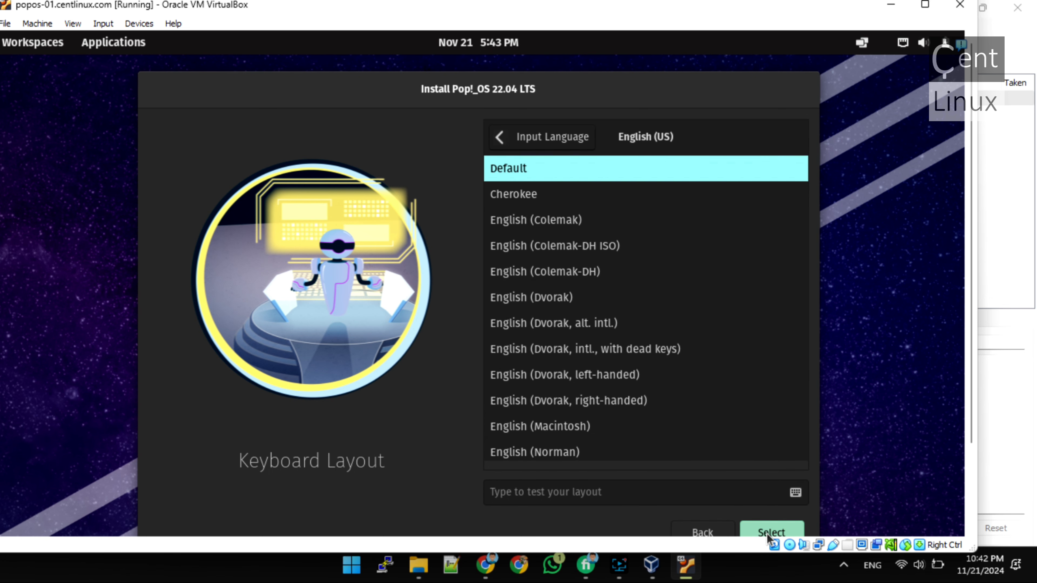
click(767, 532)
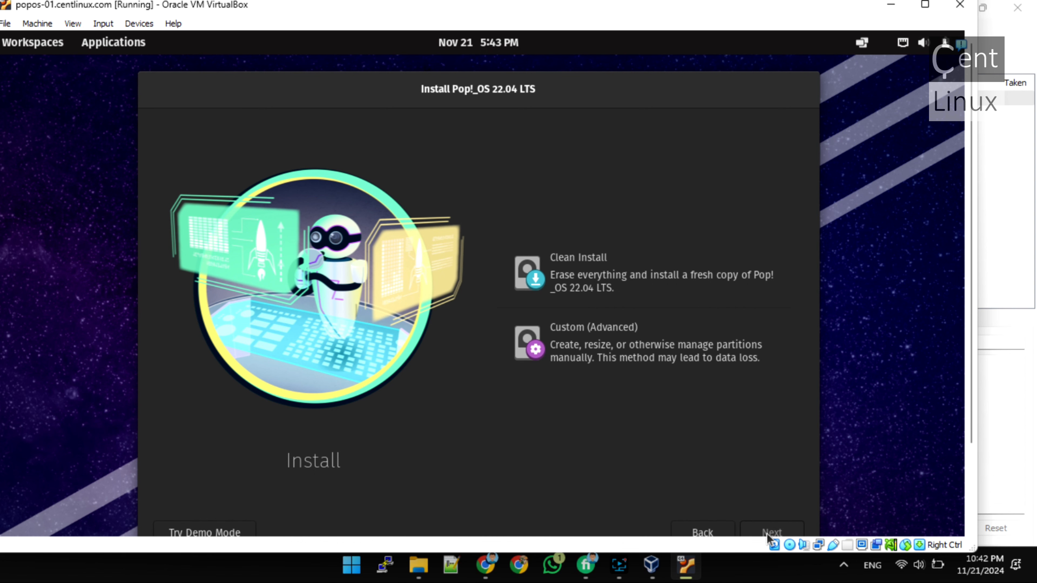
- Choose a clean install of Pop!_OS onto the 25.0 GiB ATA VBOX HARDDISK, erasing the drive
click(605, 281)
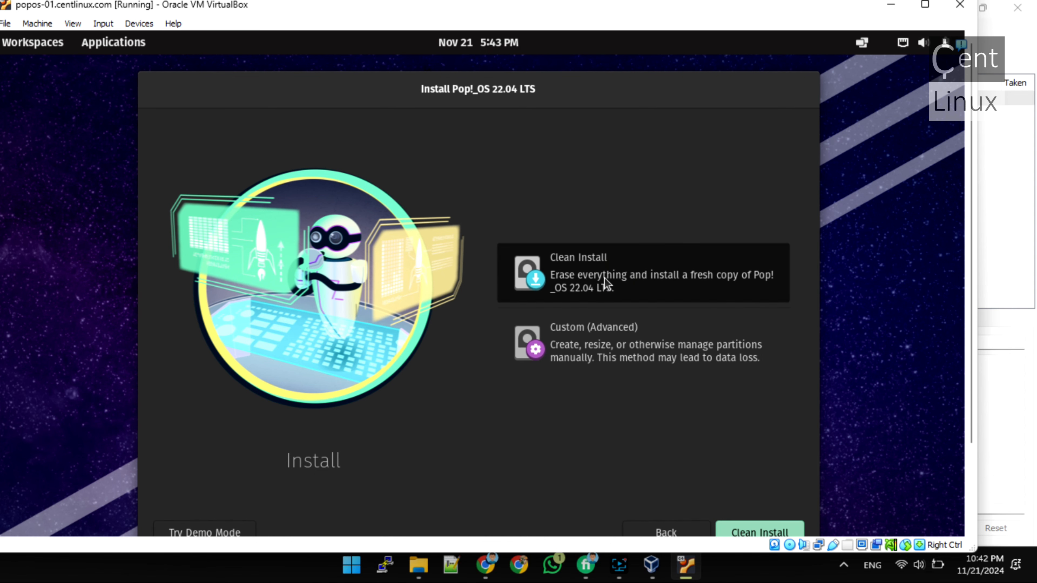
click(771, 529)
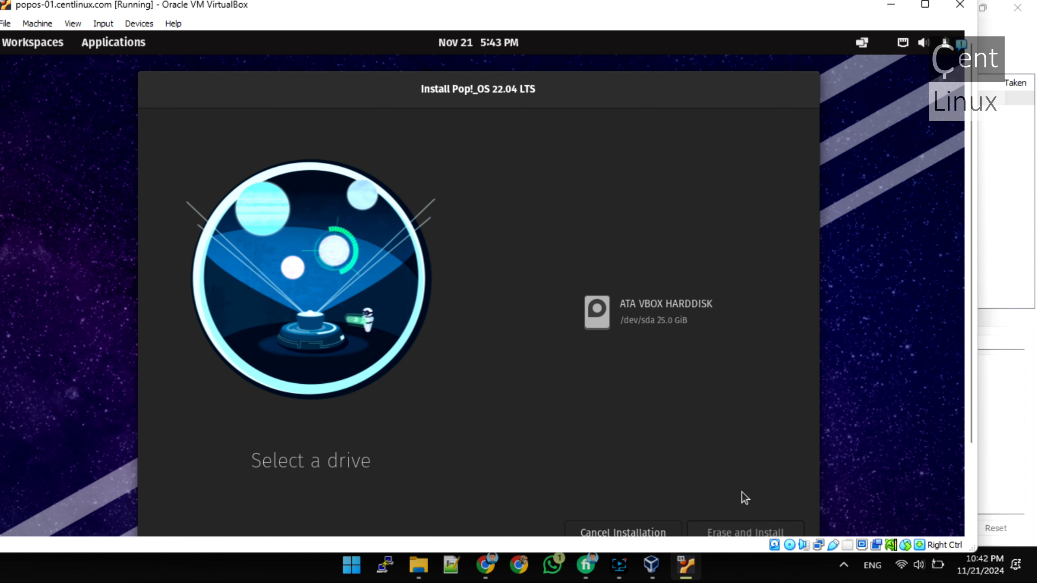
click(651, 314)
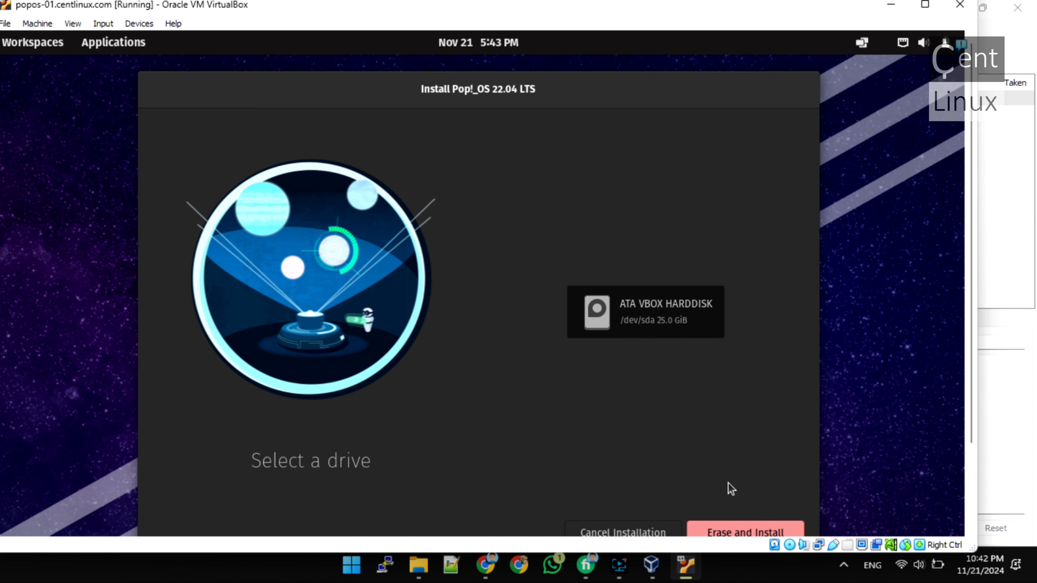
click(739, 531)
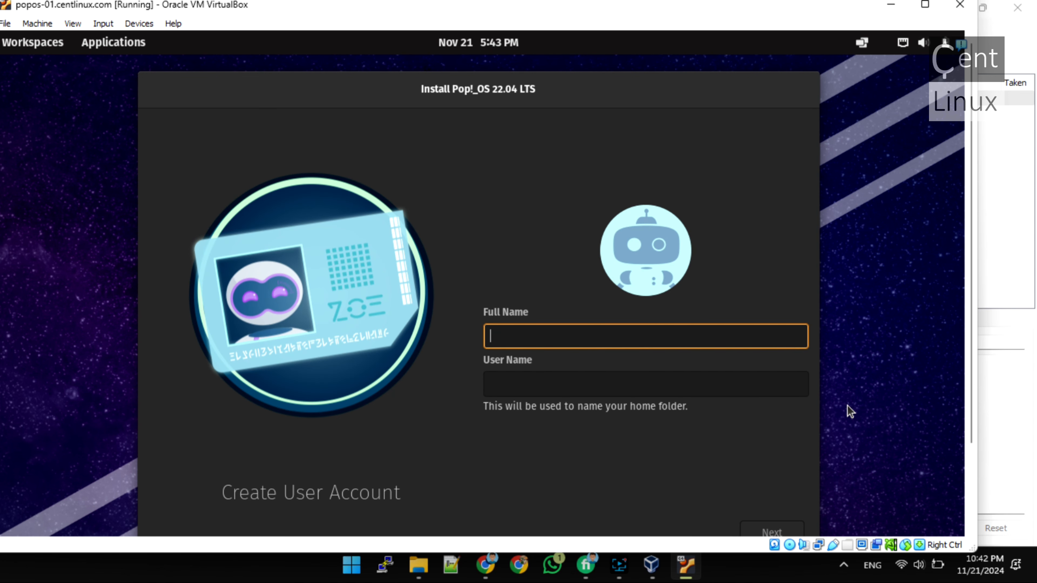
- Enter the account's full name, shorten the suggested user name to the first name only, and continue
text(Alari)
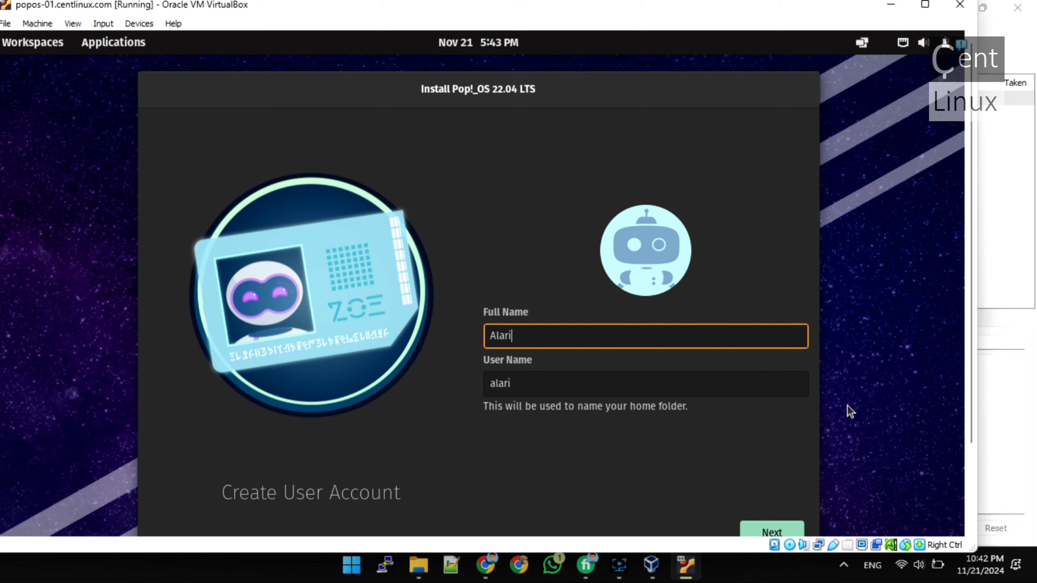
text(c Bird)
click(580, 373)
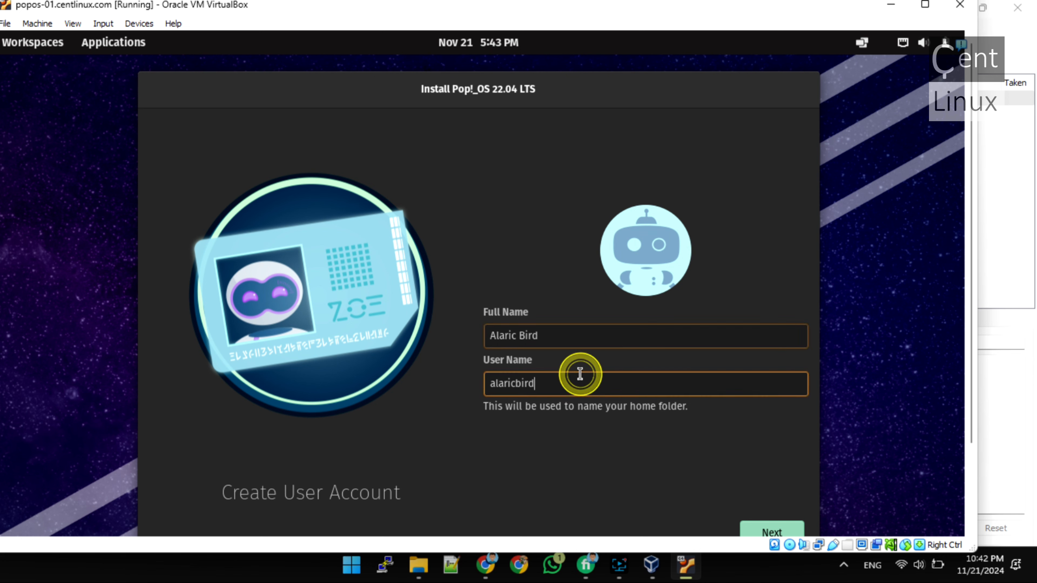
key(BackSpace)
key(BackSpace)
key(BackSpace)
key(BackSpace)
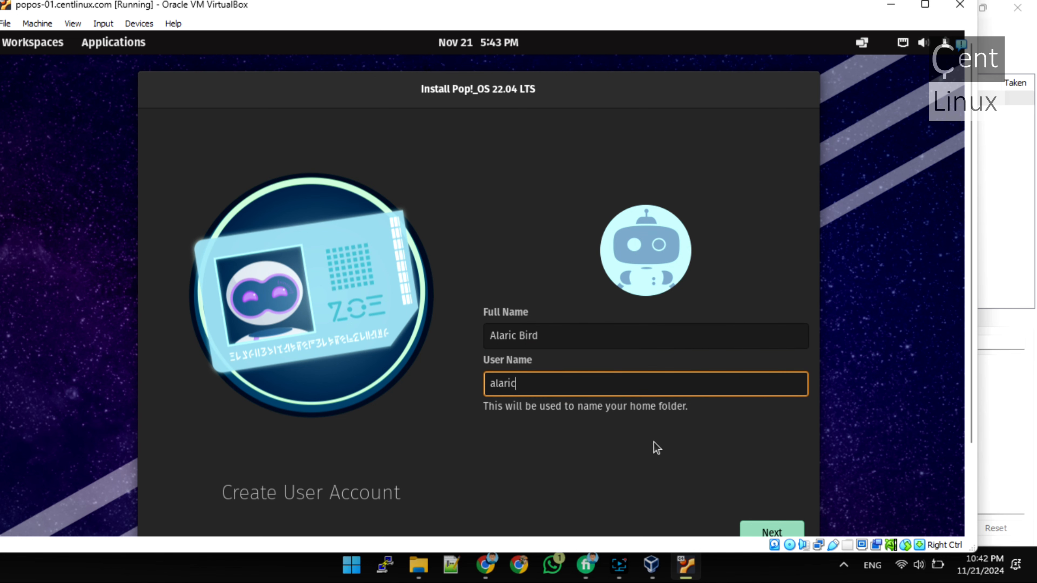
click(752, 528)
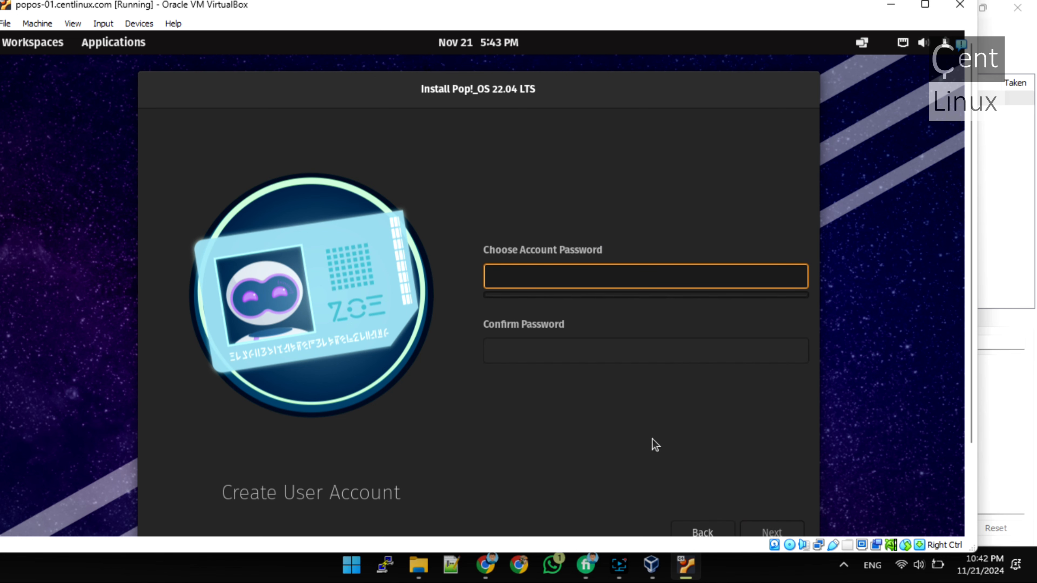
- Set and confirm the account password, and encrypt the drive using the same password as the user account
text(•••••••)
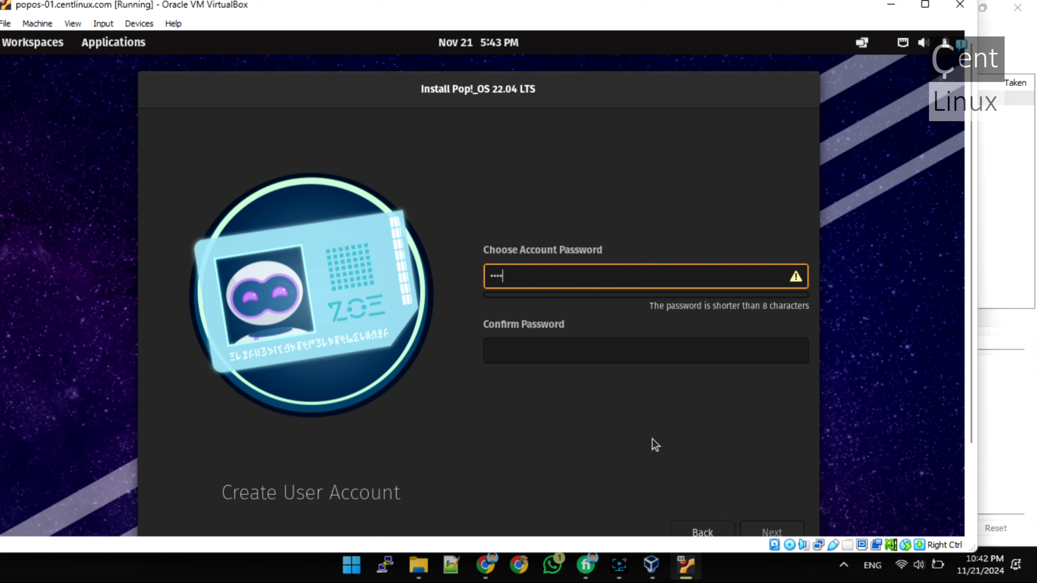
text(•••)
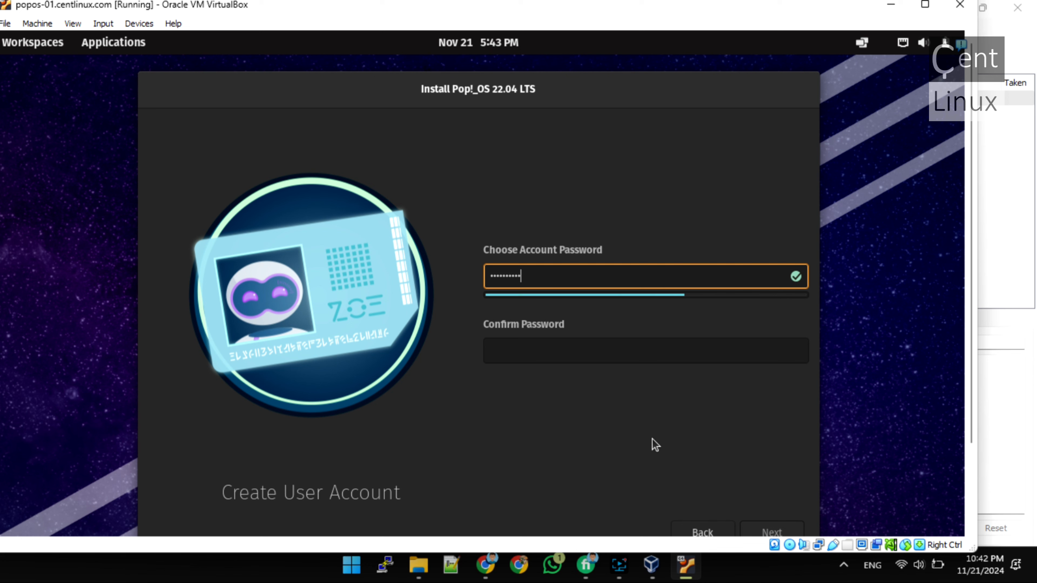
key(Tab)
text(••••••••••)
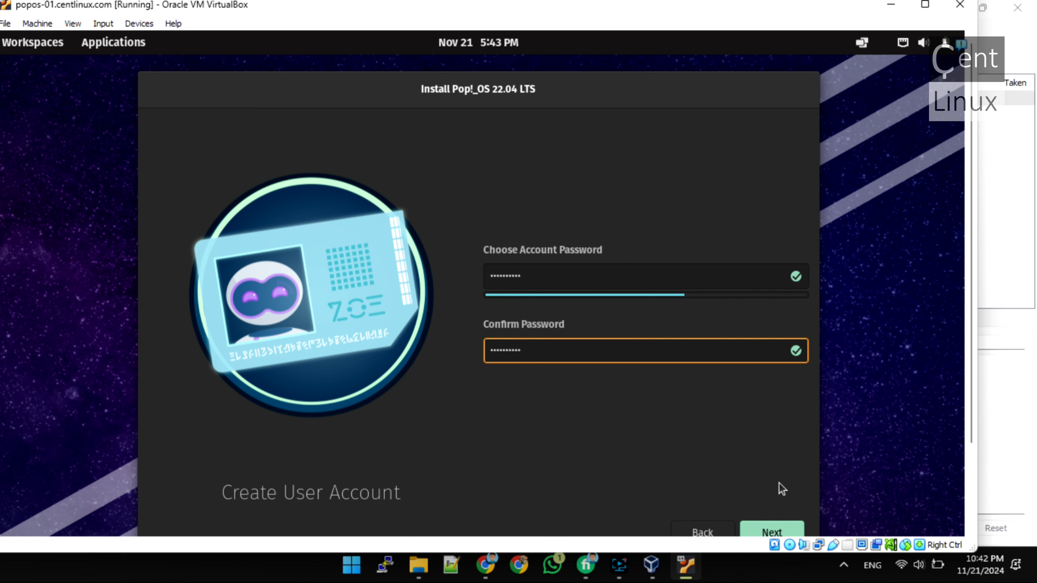
click(778, 523)
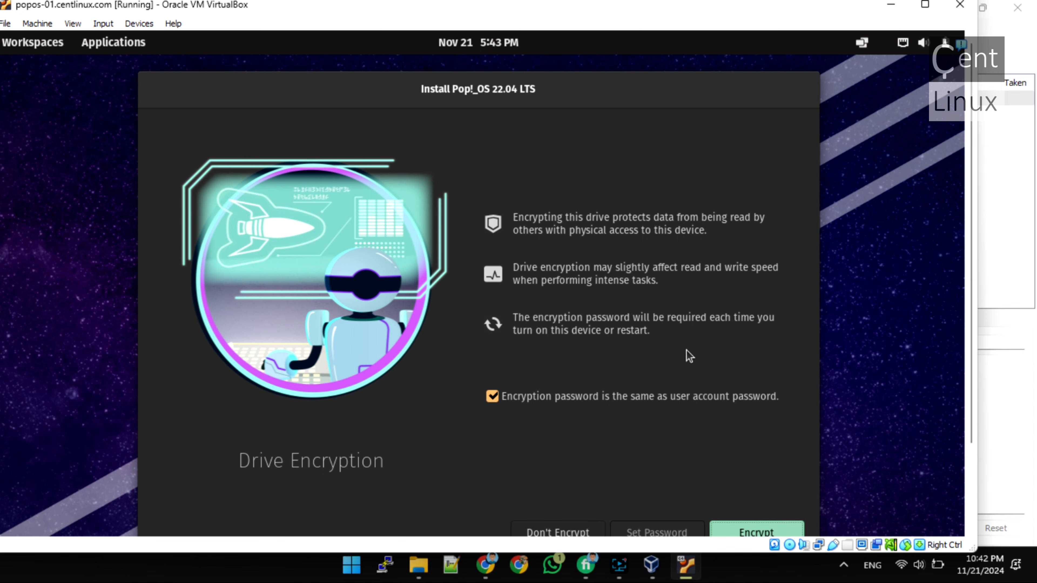
click(770, 529)
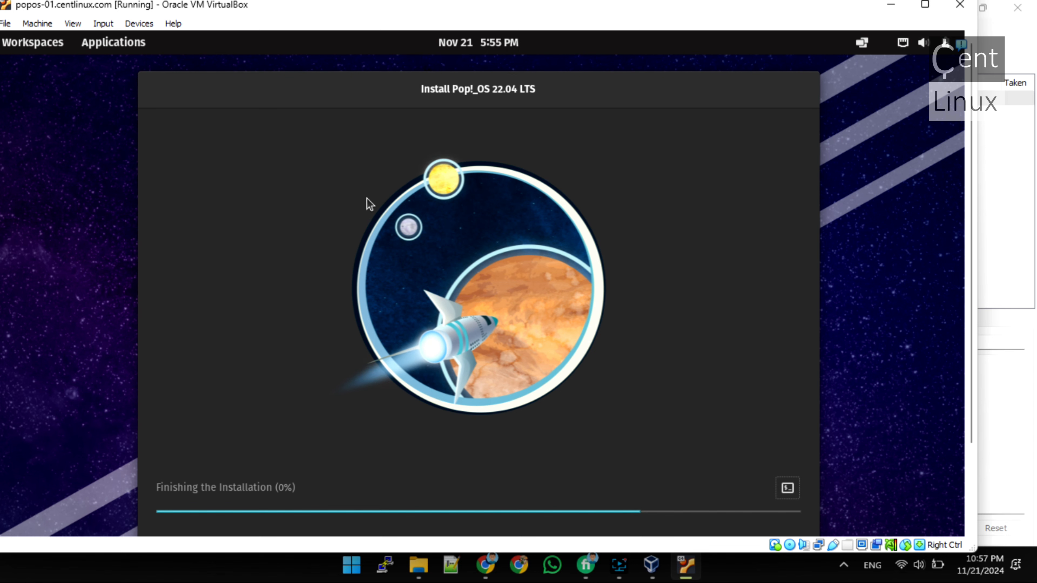
click(623, 568)
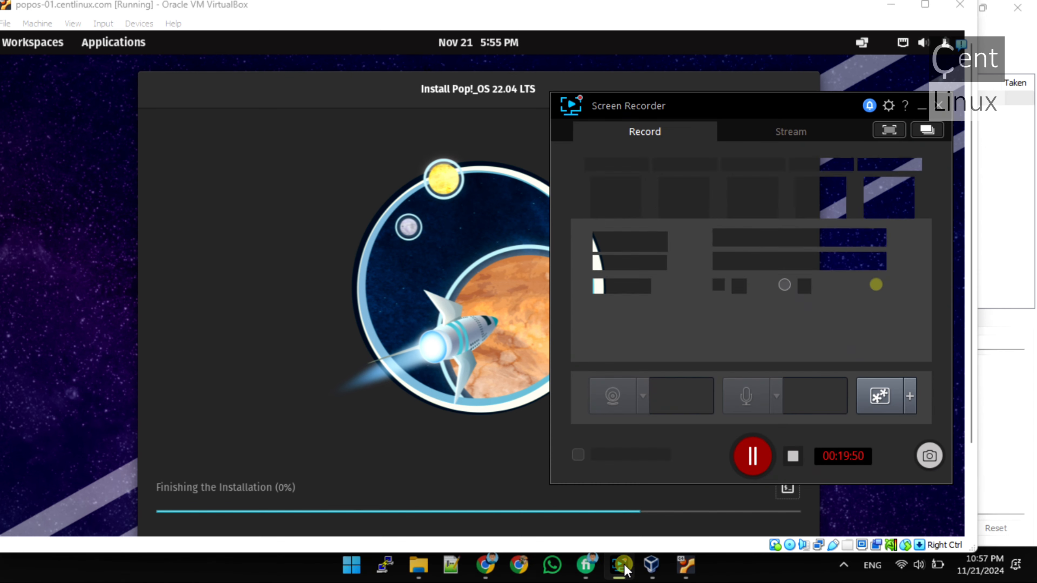
click(505, 461)
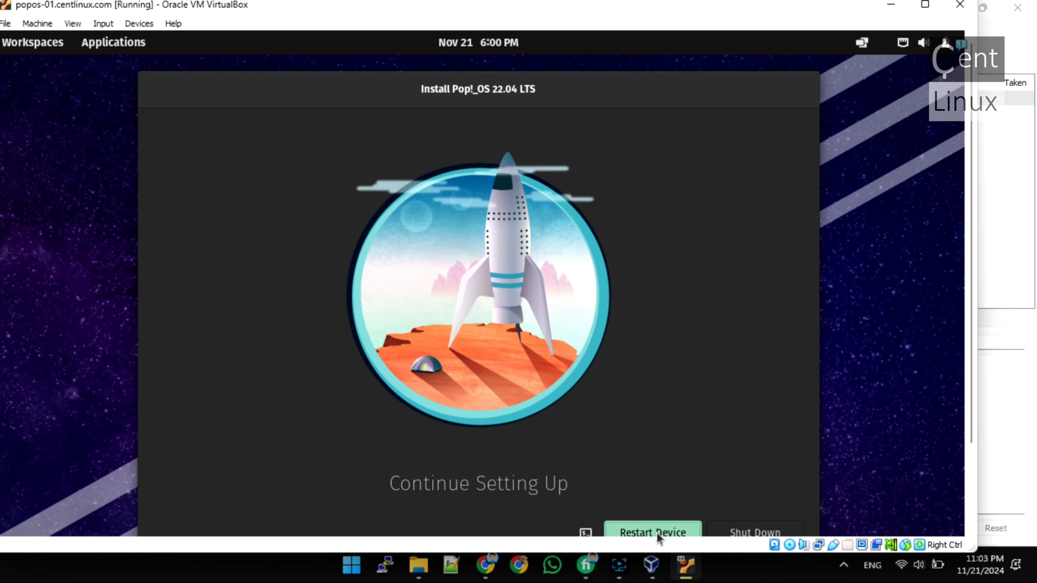
- Restart the device from the finished installer and enter the encryption password to unlock the cryptdata disk
click(658, 532)
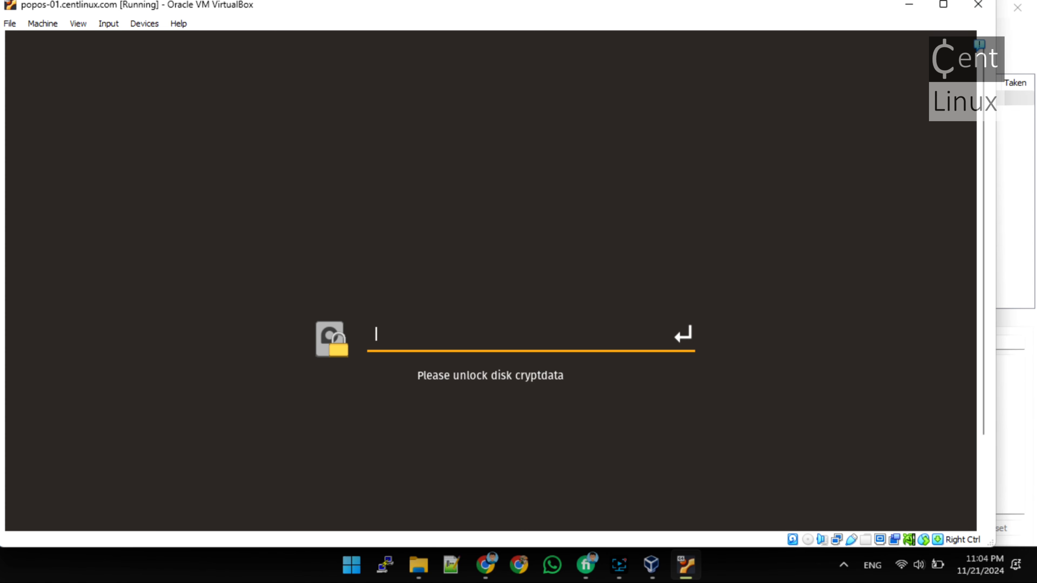
text(•)
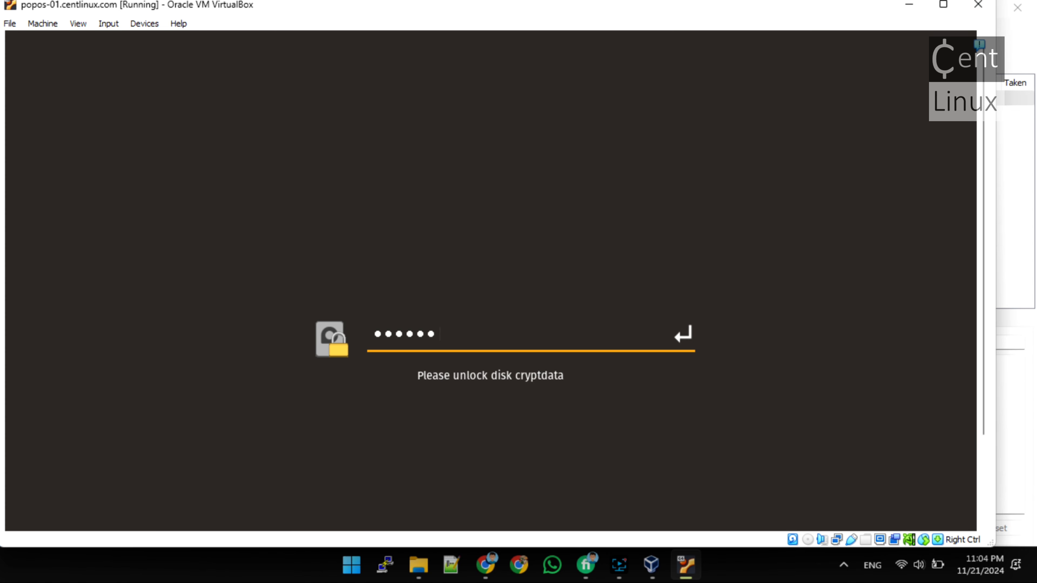